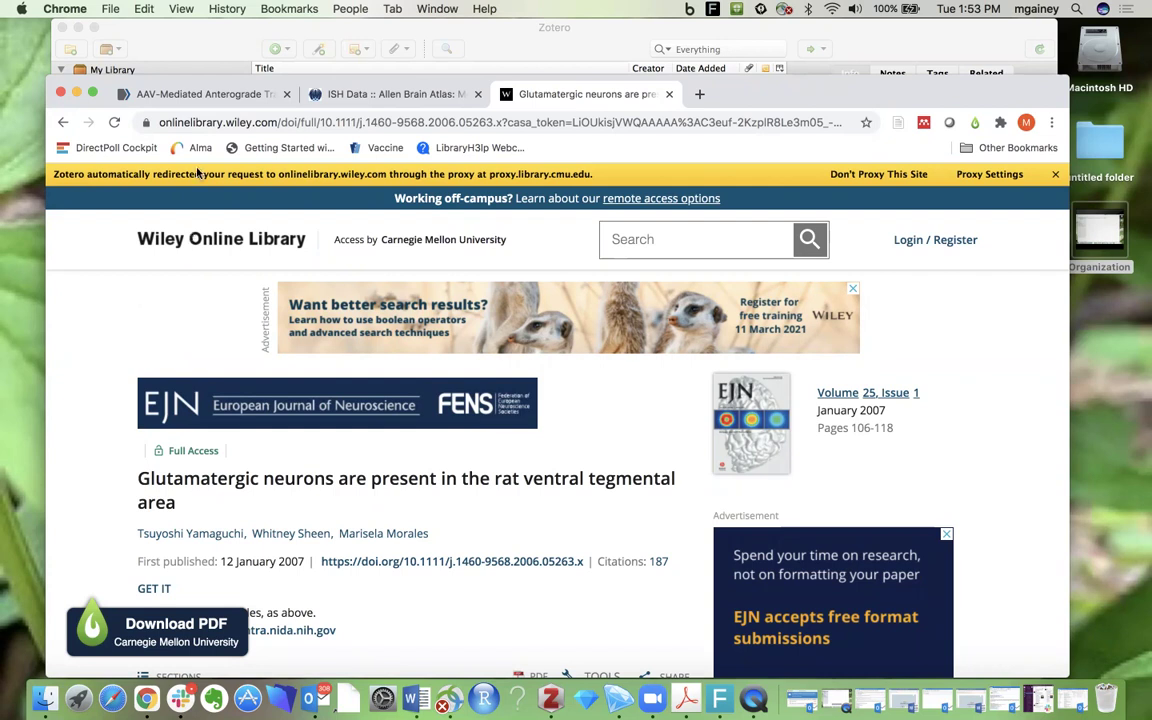
# - Save the PubMed AAV-Mediated Anterograde Transsynaptic Tagging article with its open-access PDF to Bio Lab
pyautogui.click(192, 96)
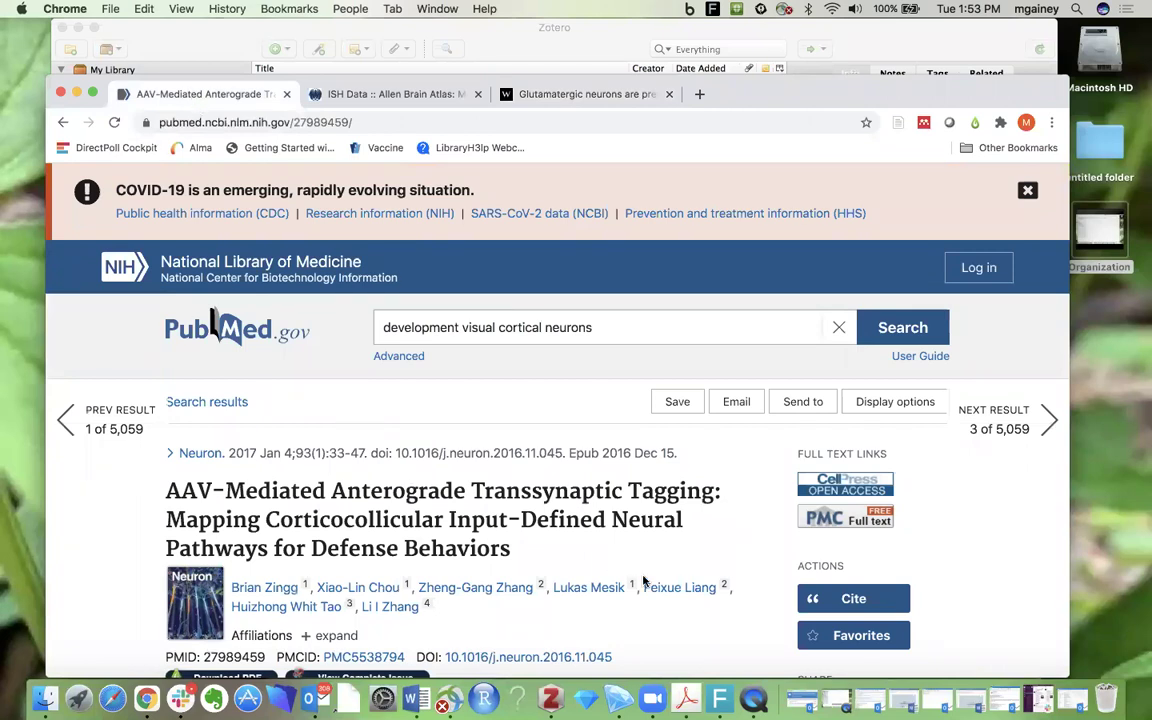
pyautogui.scroll(-2, 643, 580)
pyautogui.scroll(2, 643, 580)
pyautogui.click(898, 122)
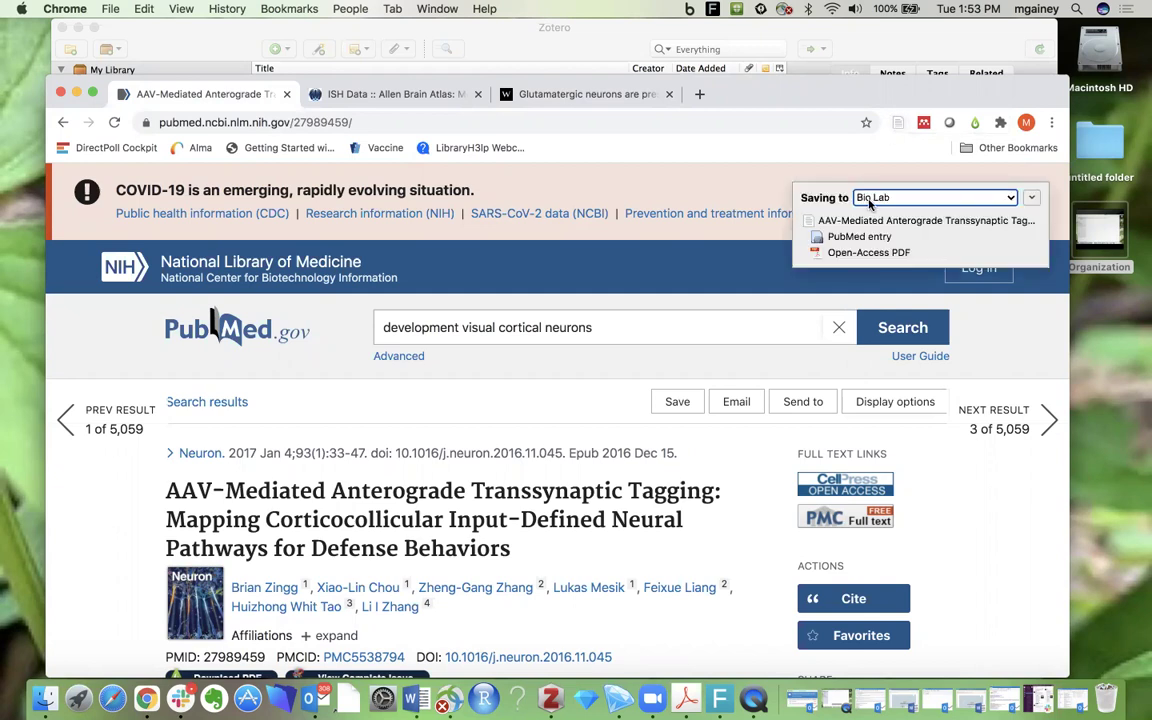
pyautogui.click(1011, 200)
pyautogui.click(1011, 200)
# - Save the Wiley glutamatergic neurons article with PDF to Neuron Development, then go to Allen Brain Atlas
pyautogui.click(567, 96)
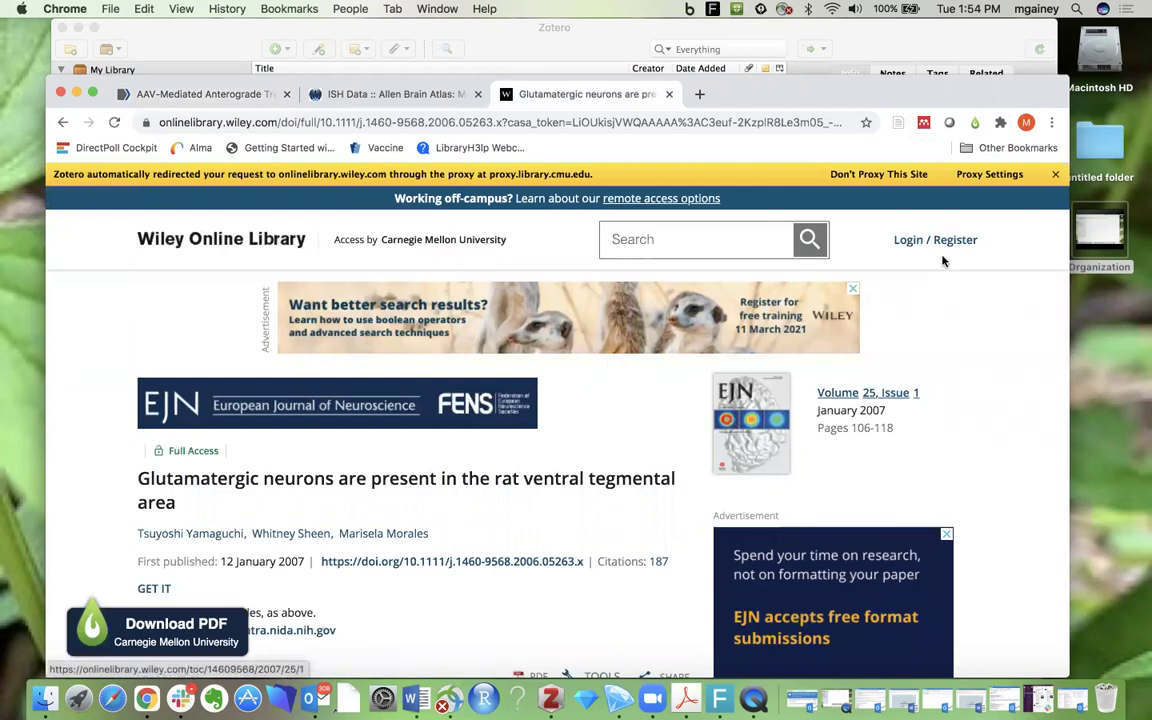
pyautogui.click(899, 123)
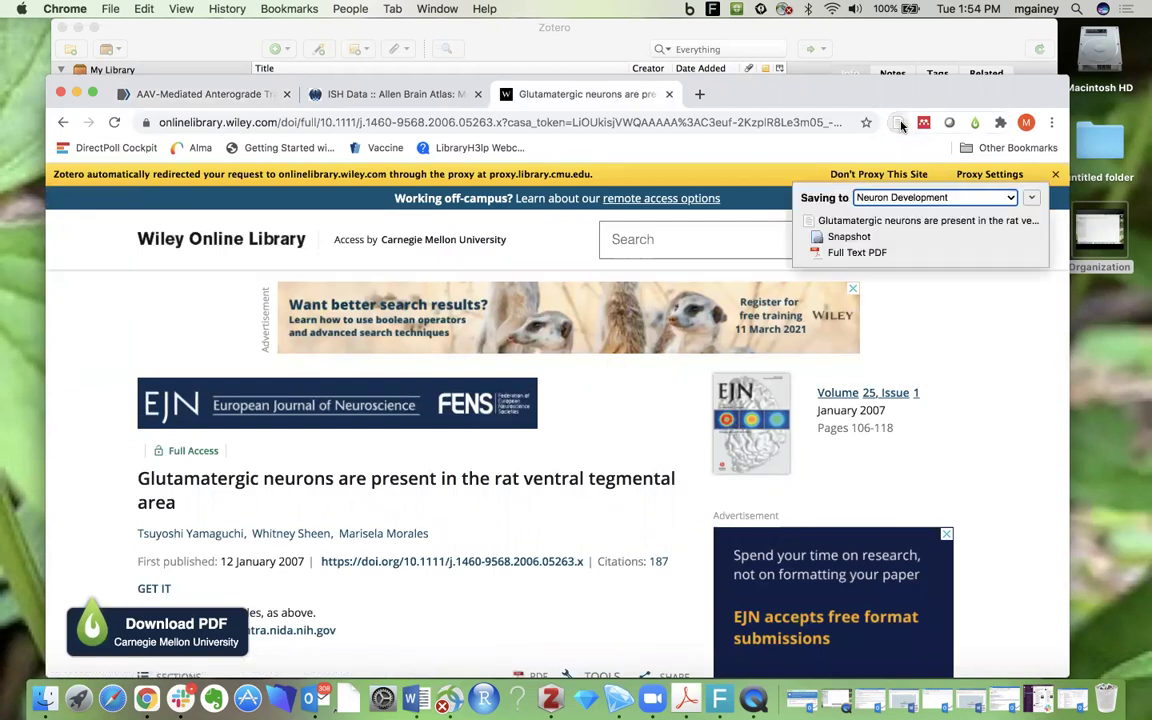
pyautogui.click(411, 97)
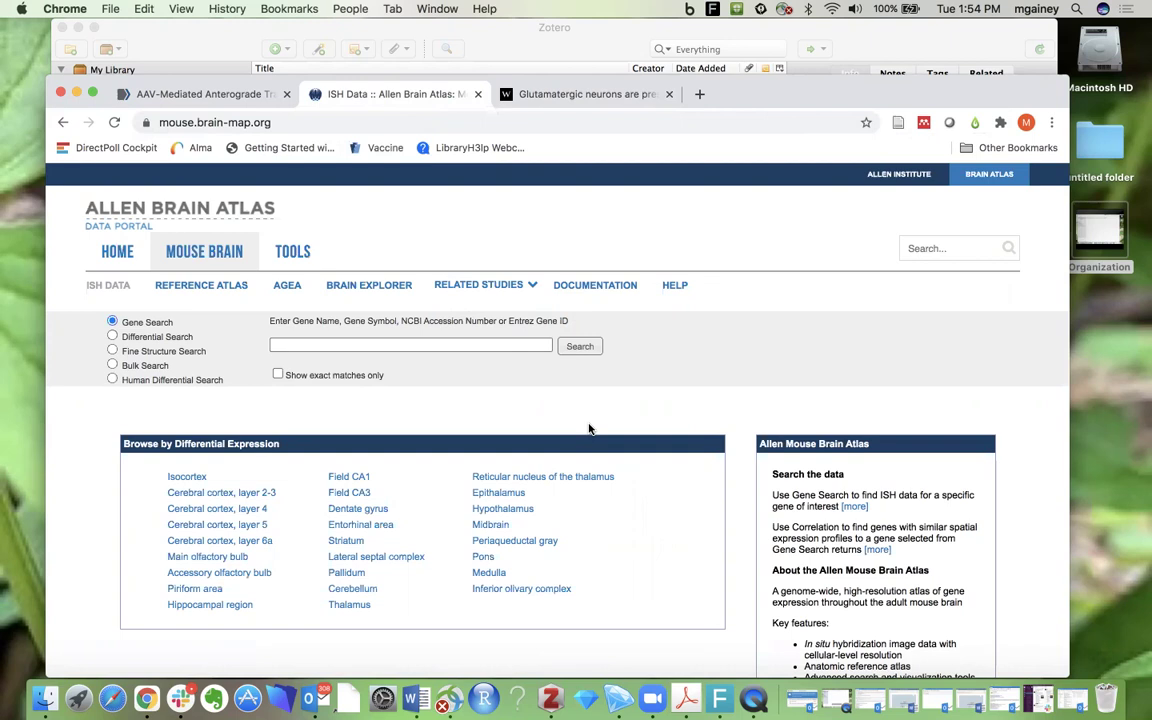
# - Save the Allen Brain Atlas ISH Data Mouse Brain page as a snapshot to Bio Lab
pyautogui.click(898, 122)
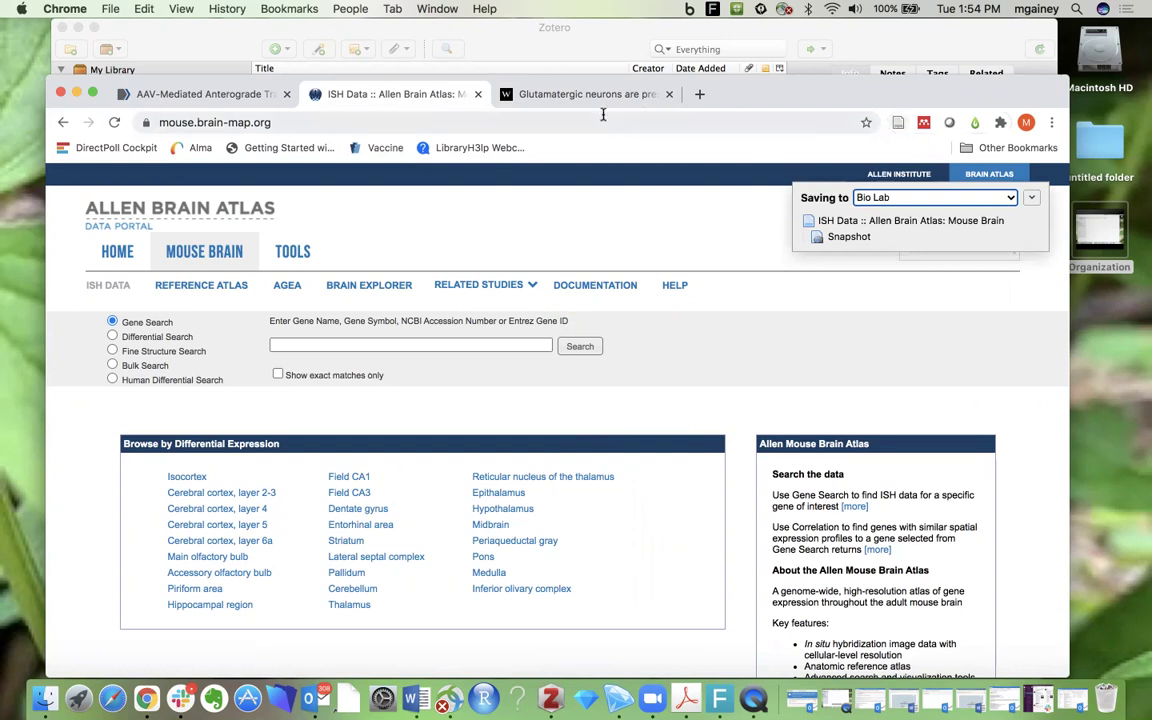
pyautogui.click(257, 36)
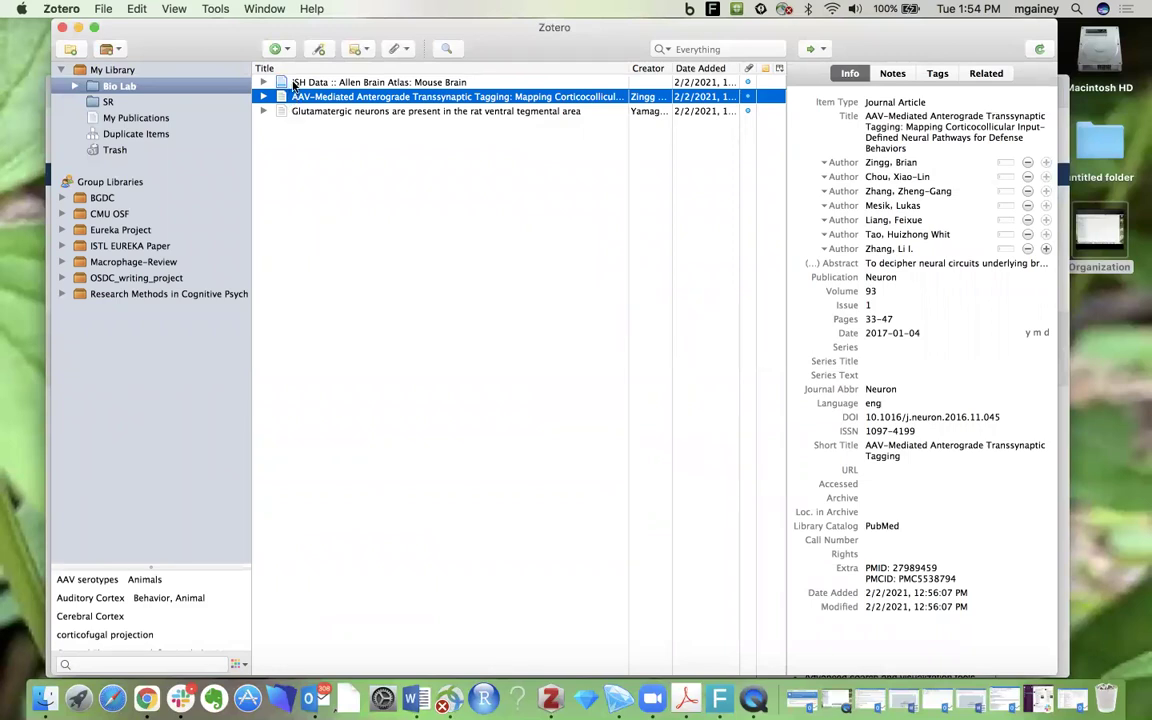
# - Expand Bio Lab and check the Neuron Development subcollection's current contents
pyautogui.click(294, 84)
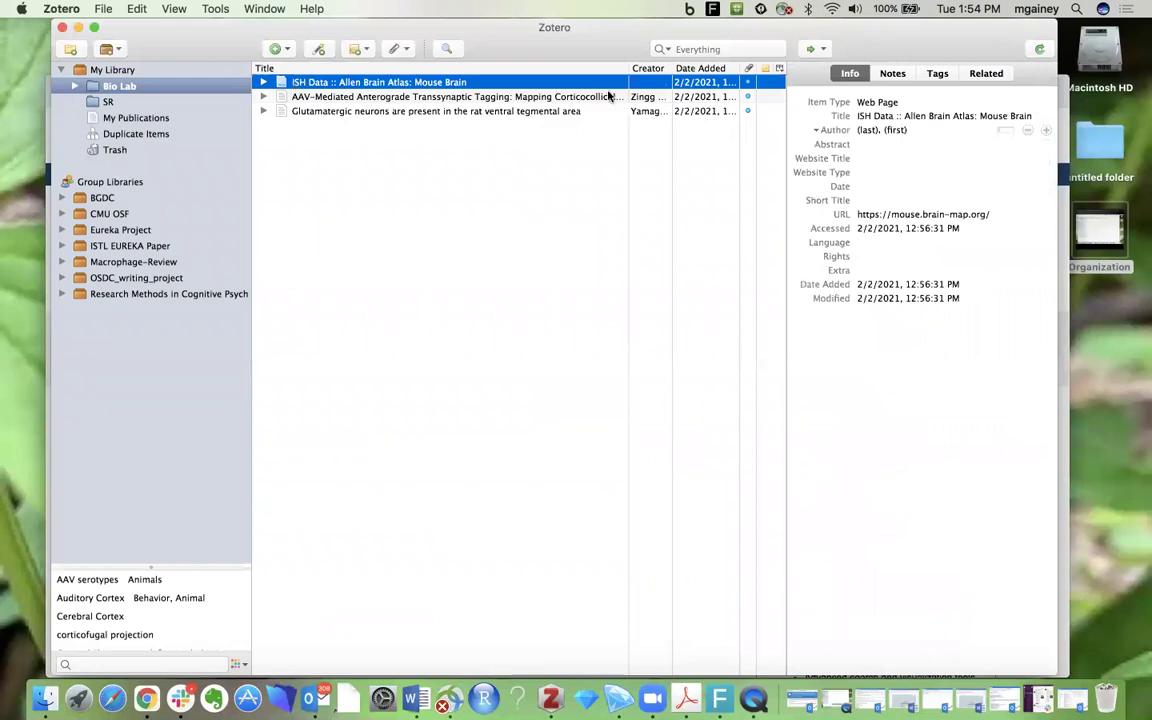
pyautogui.moveTo(107, 101); pyautogui.dragTo(130, 112)
pyautogui.click(130, 110)
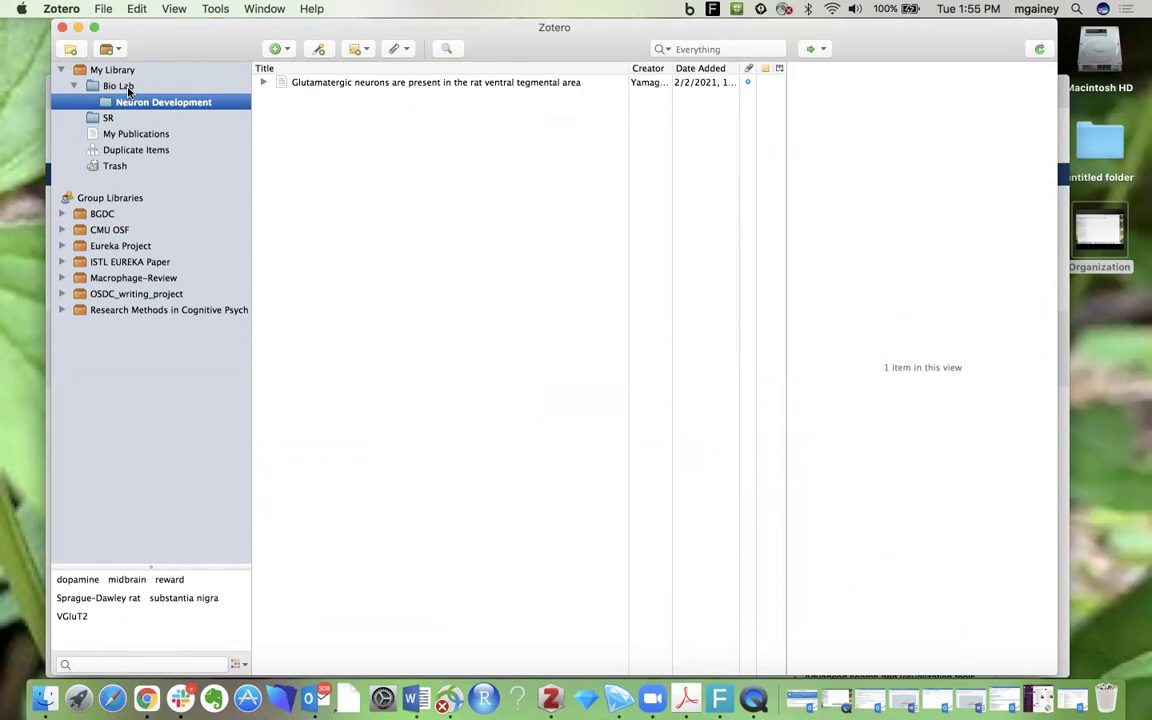
pyautogui.click(120, 87)
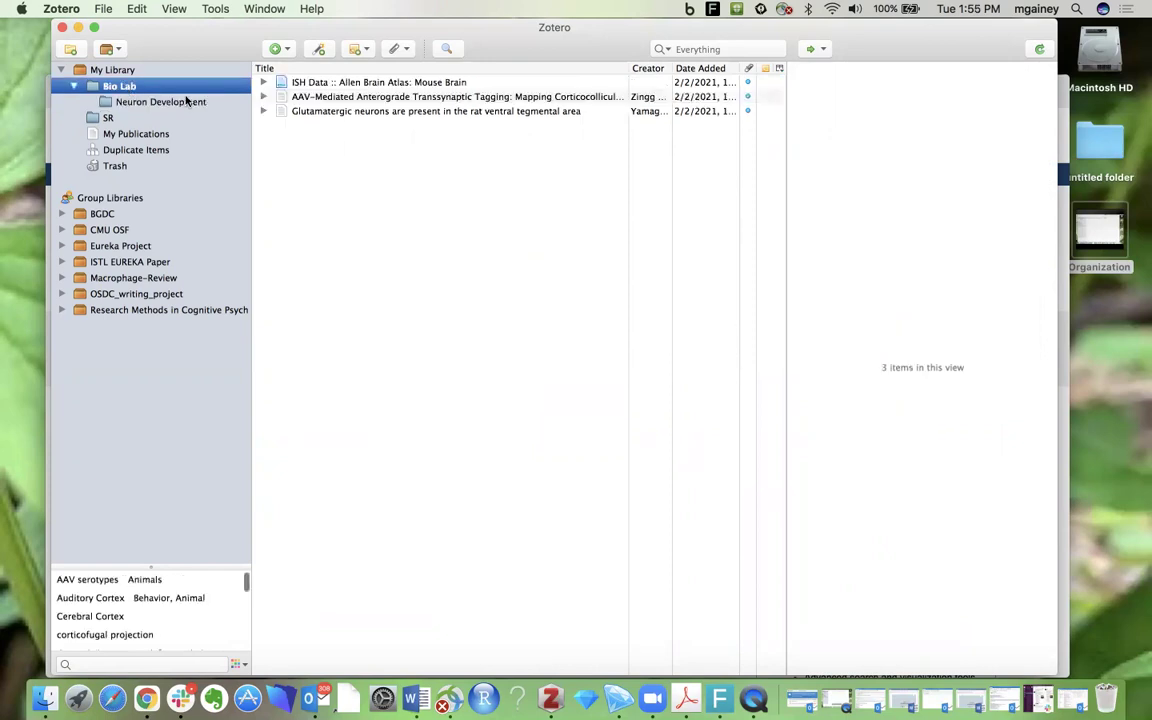
# - Drag the AAV-Mediated article and the ISH Data page into Neuron Development
pyautogui.click(320, 97)
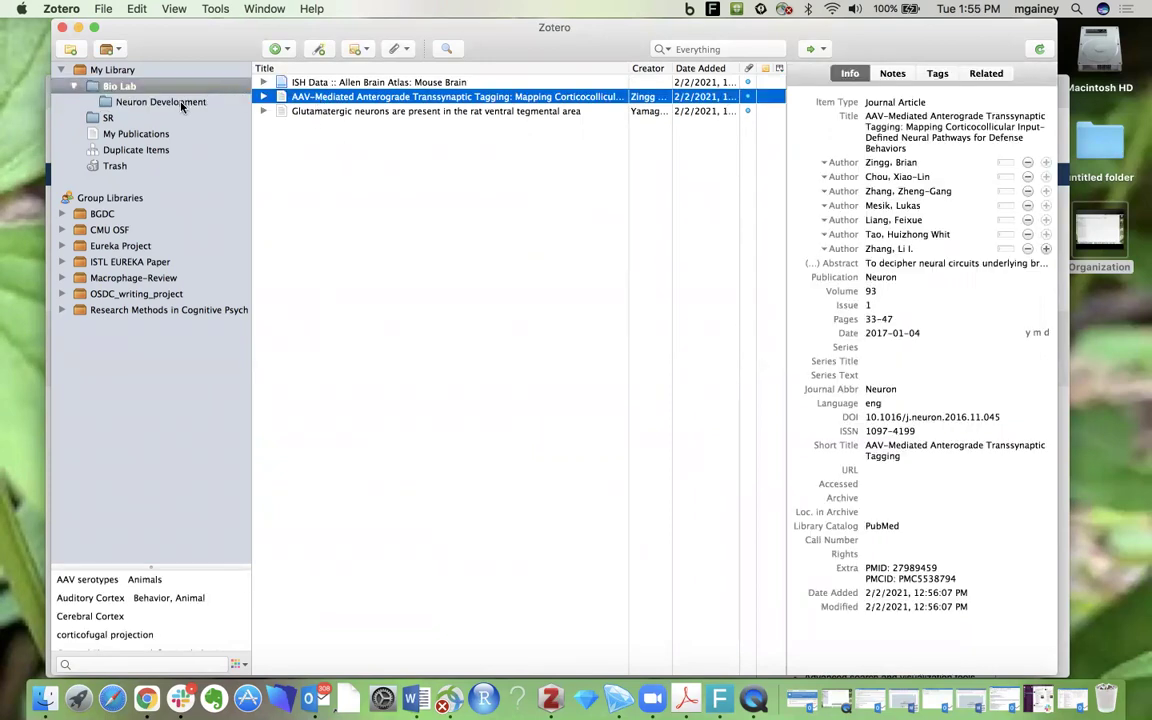
pyautogui.moveTo(256, 97); pyautogui.dragTo(172, 100)
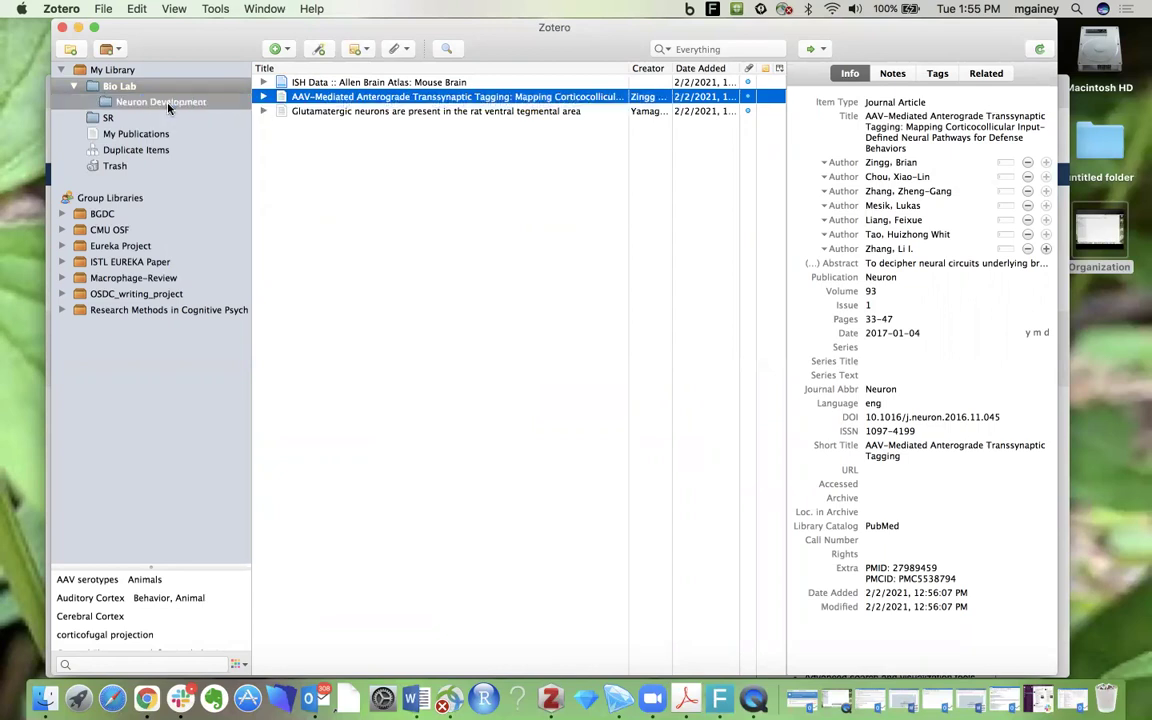
pyautogui.click(272, 84)
pyautogui.moveTo(272, 84); pyautogui.dragTo(200, 103)
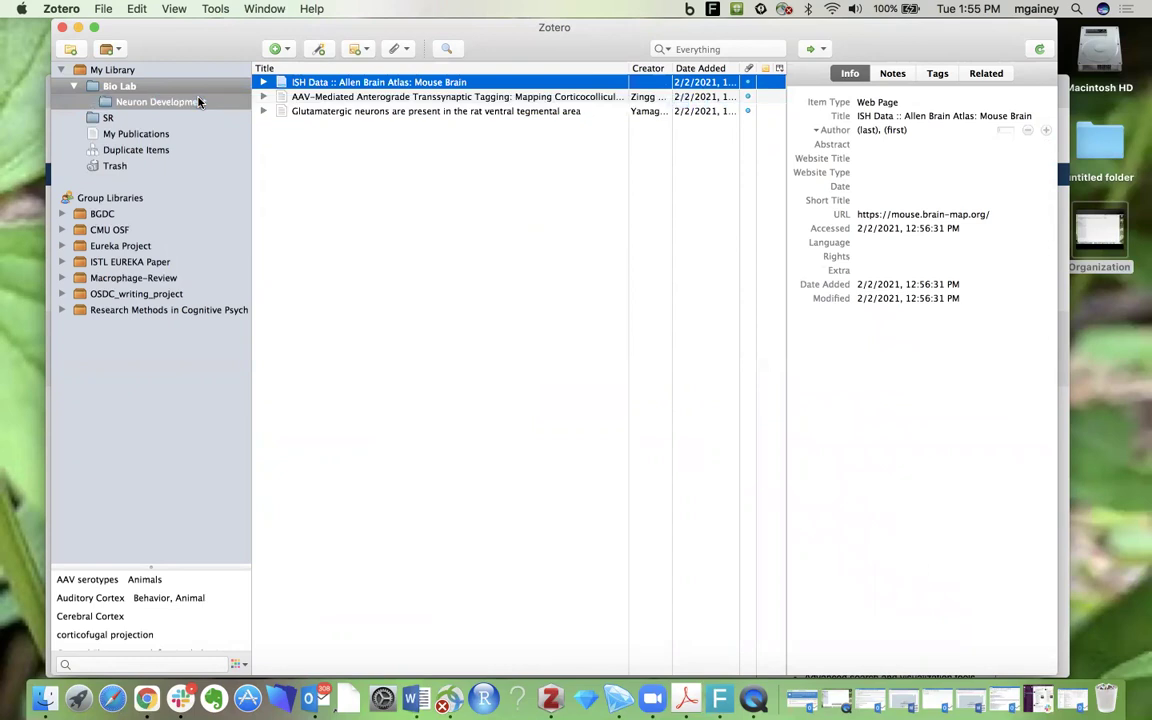
pyautogui.click(200, 103)
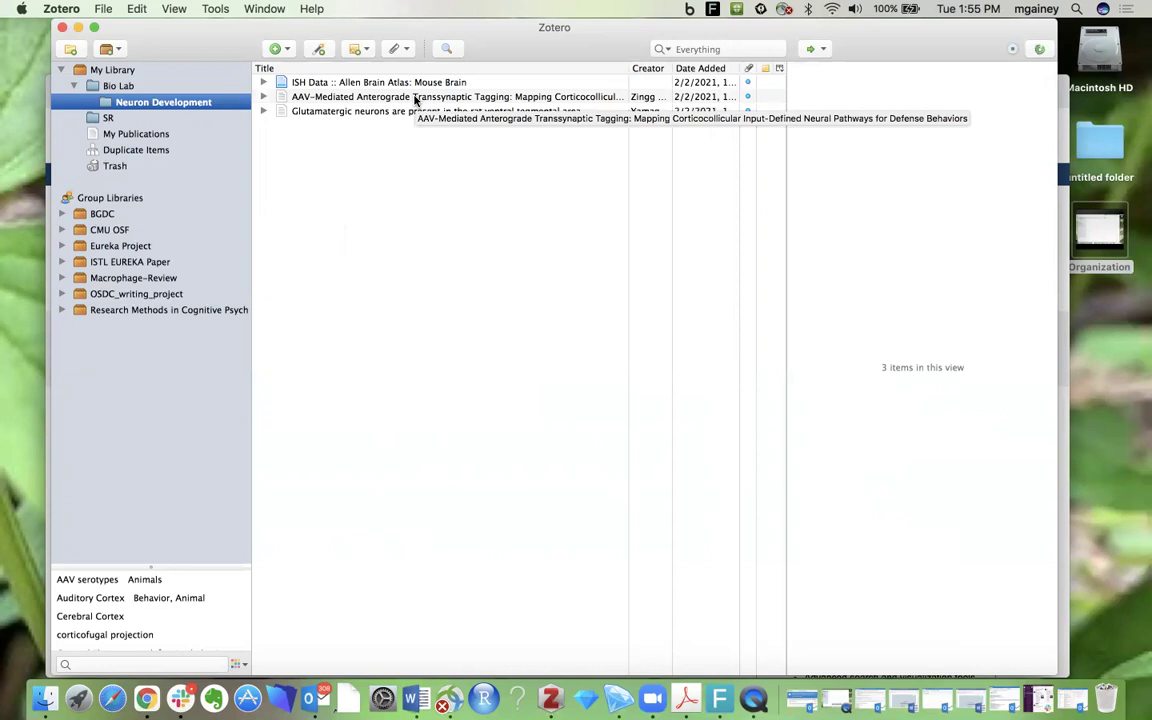
# - Show the AAV-Mediated article's Info pane: Neuron, volume 93, issue 1, pages 33–47
pyautogui.click(415, 99)
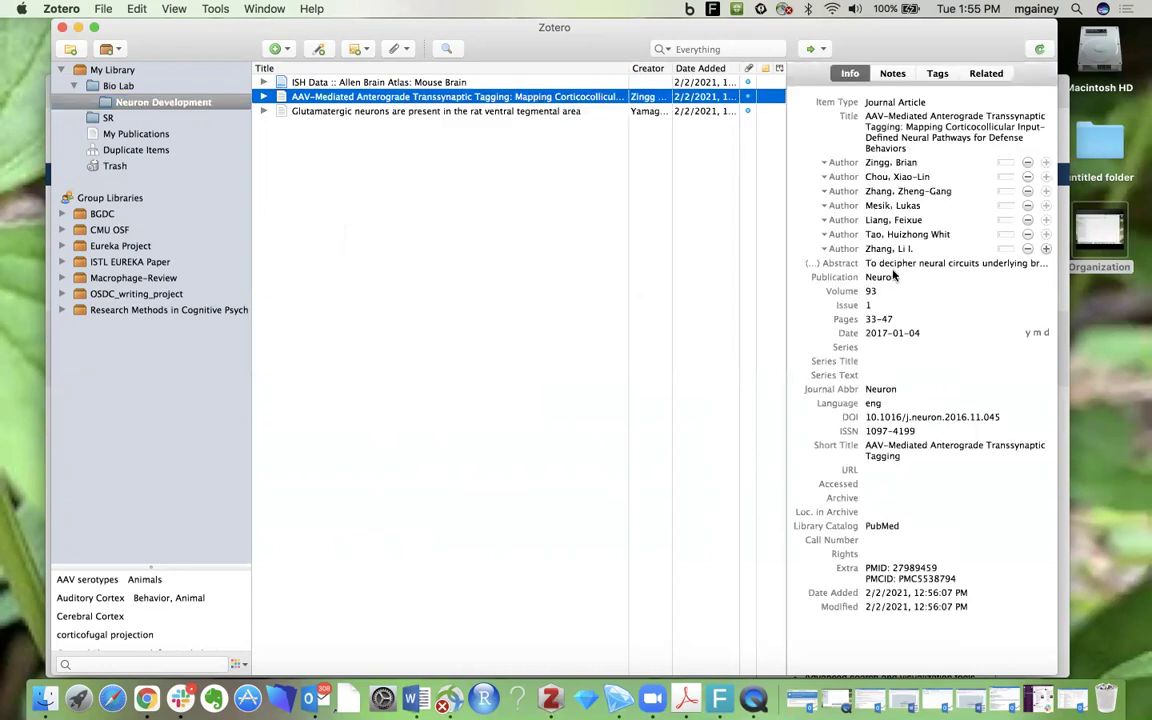
pyautogui.press('Tab')
# - Inspect the AAV-Mediated article's title, author, issue, pages and volume fields without changes
pyautogui.click(866, 140)
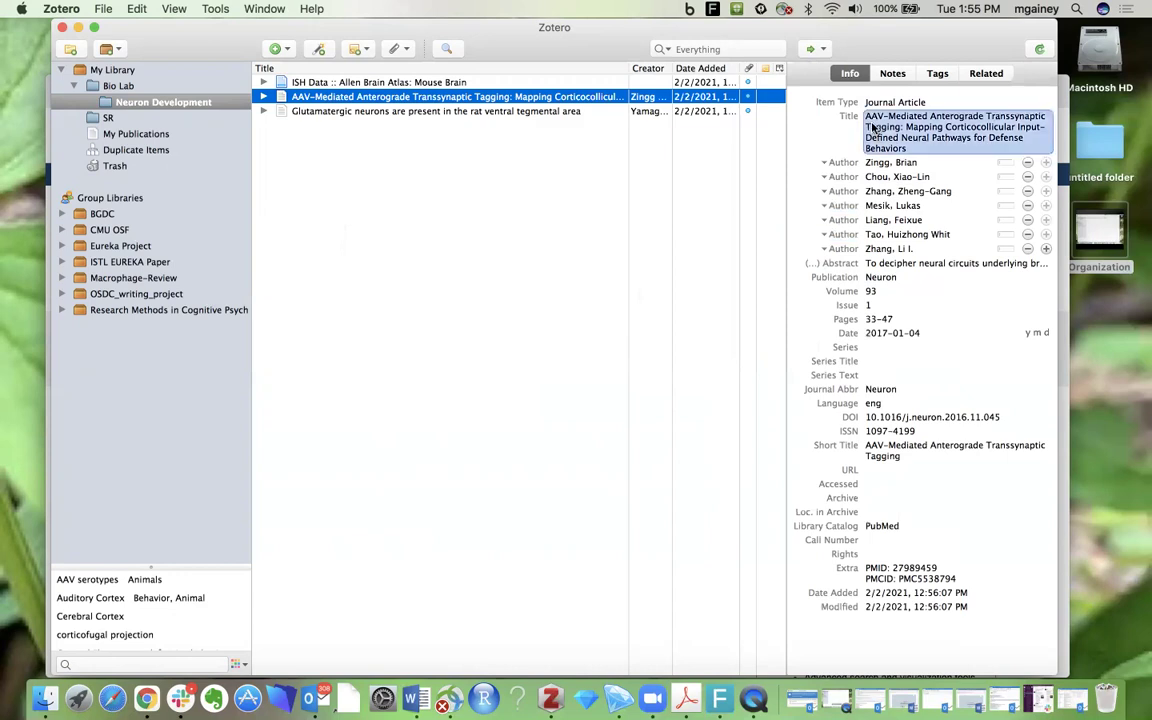
pyautogui.click(878, 191)
pyautogui.click(870, 277)
pyautogui.click(868, 305)
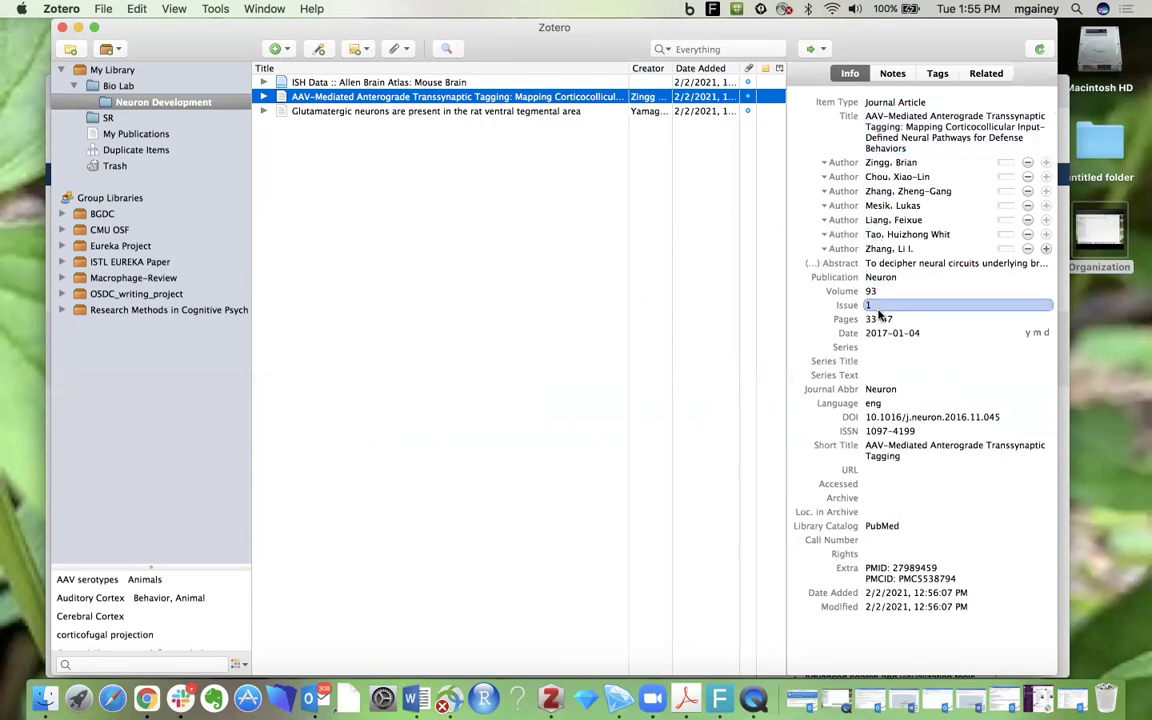
pyautogui.click(880, 319)
pyautogui.click(876, 291)
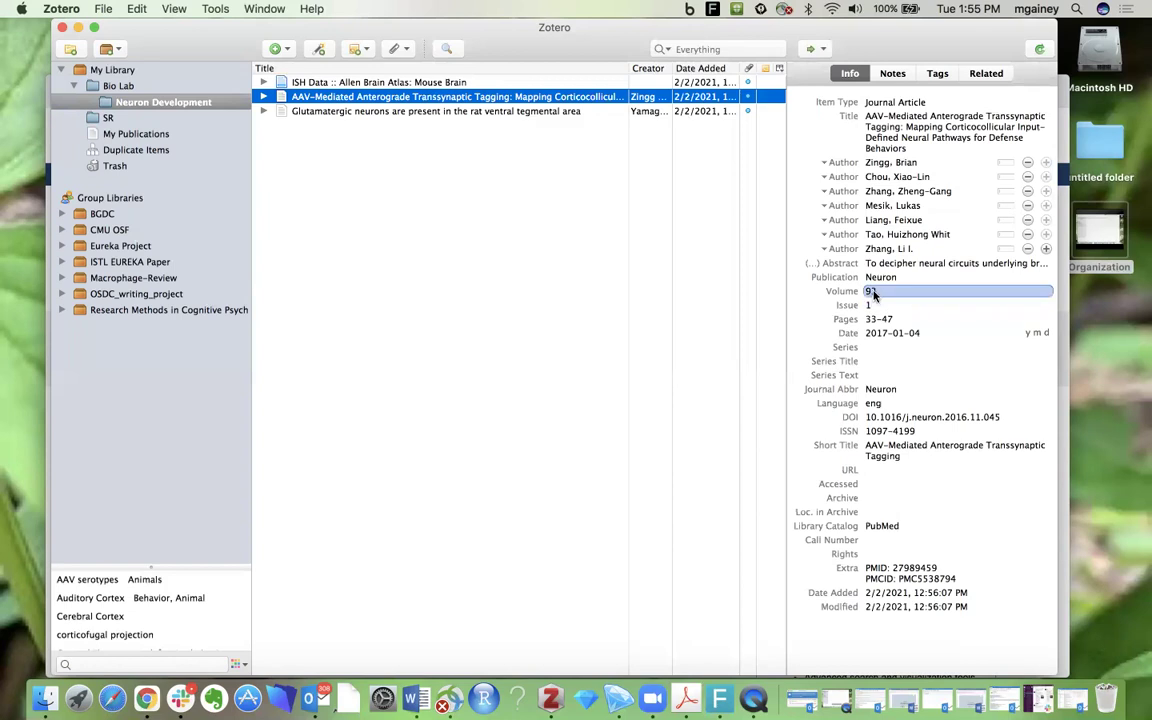
# - Leave the Publication 'Neuron' unchanged and show the glutamatergic neurons article's record
pyautogui.click(878, 278)
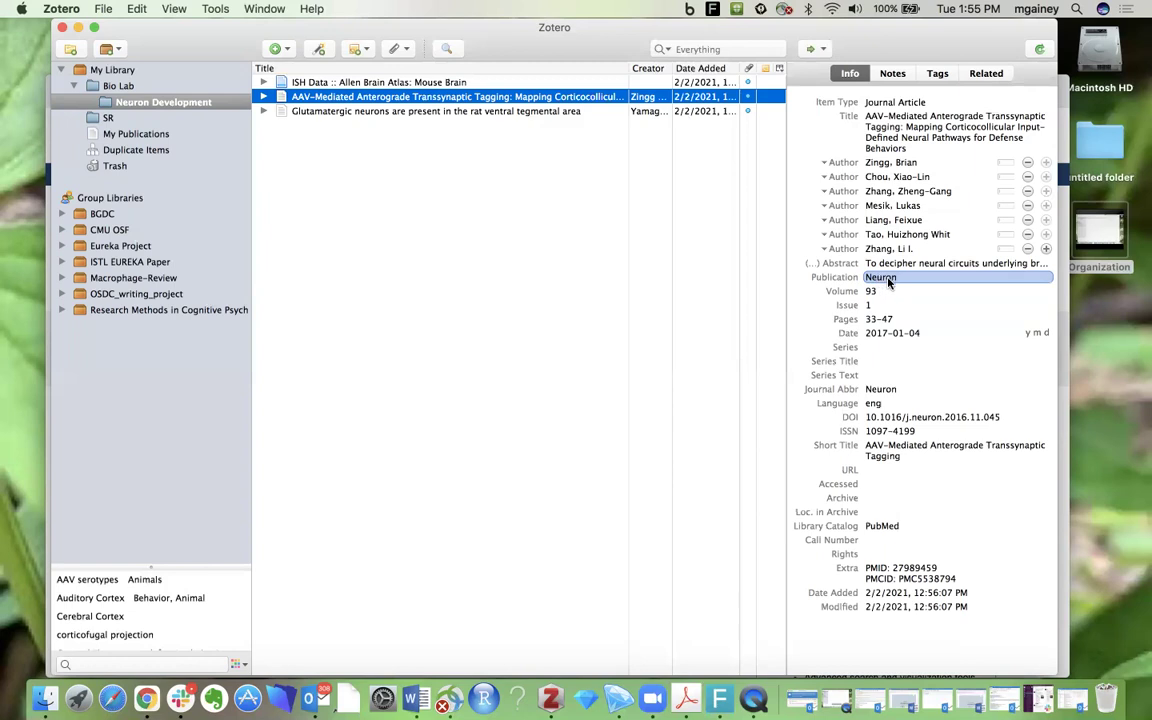
pyautogui.click(893, 278)
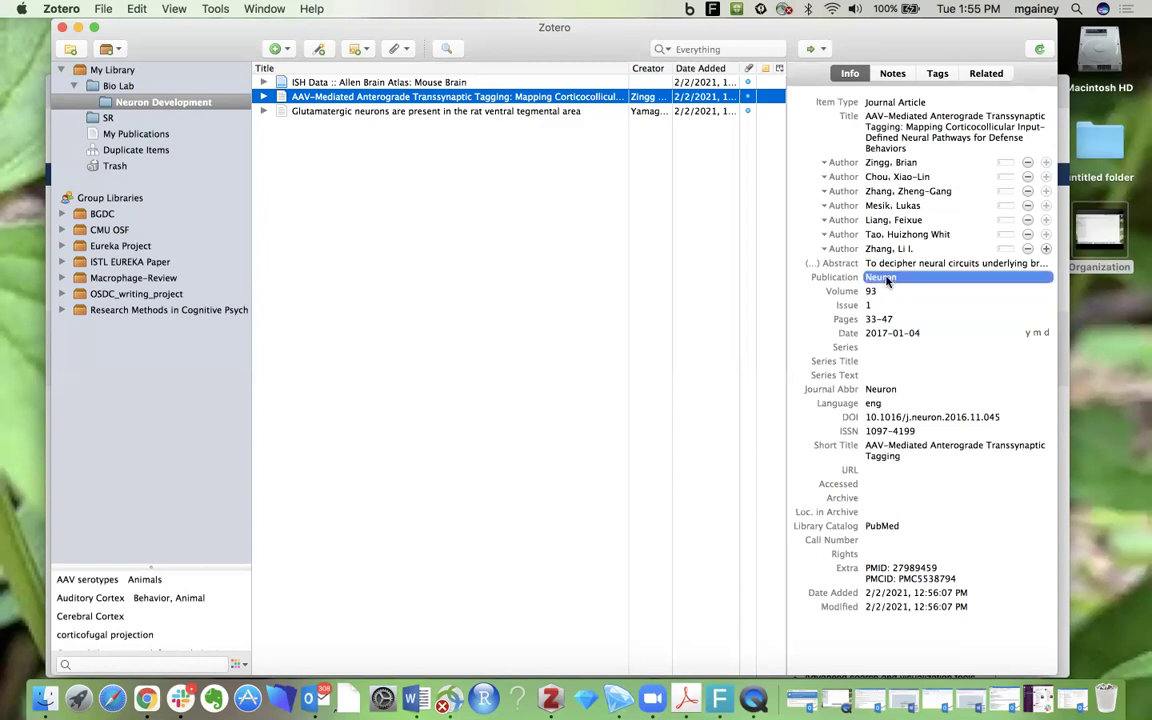
pyautogui.click(795, 282)
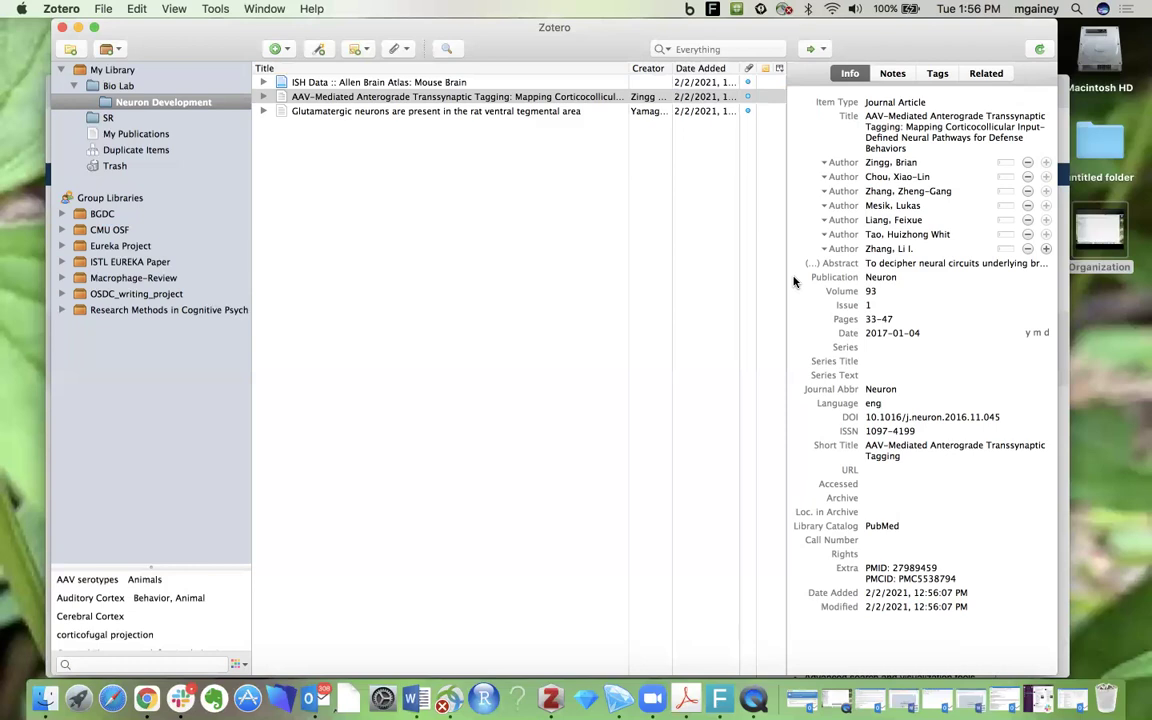
pyautogui.click(412, 112)
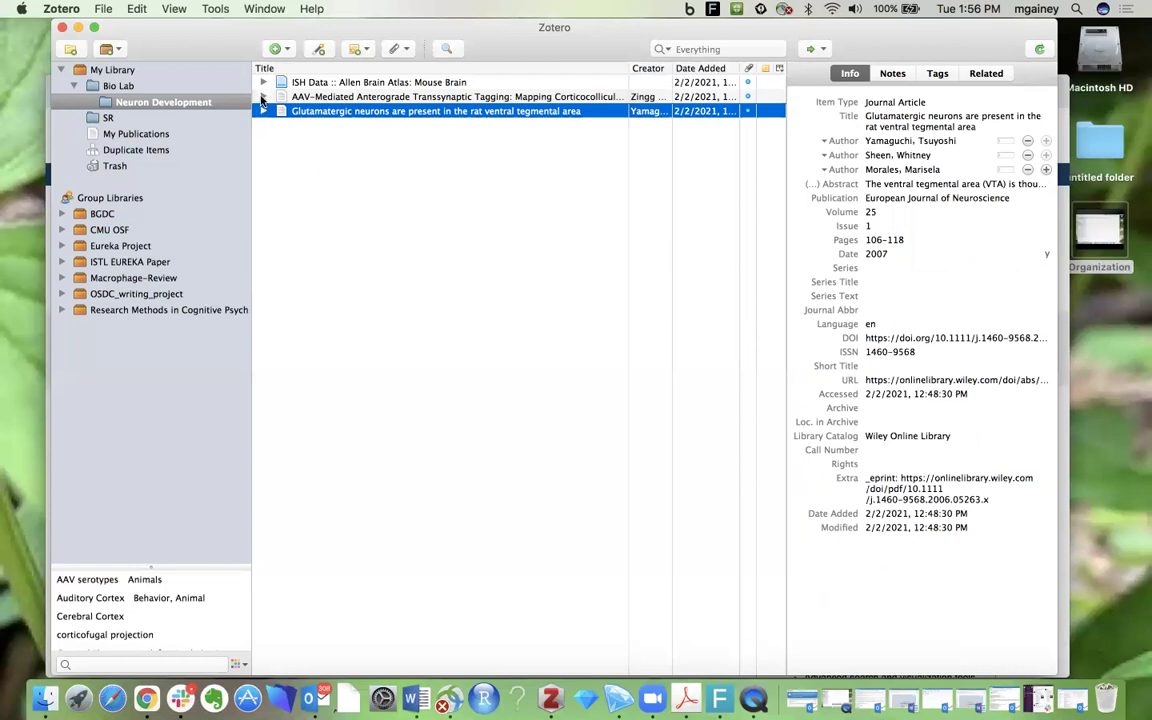
# - Open the AAV-Mediated article's Full Text PDF attachment in Acrobat
pyautogui.click(262, 97)
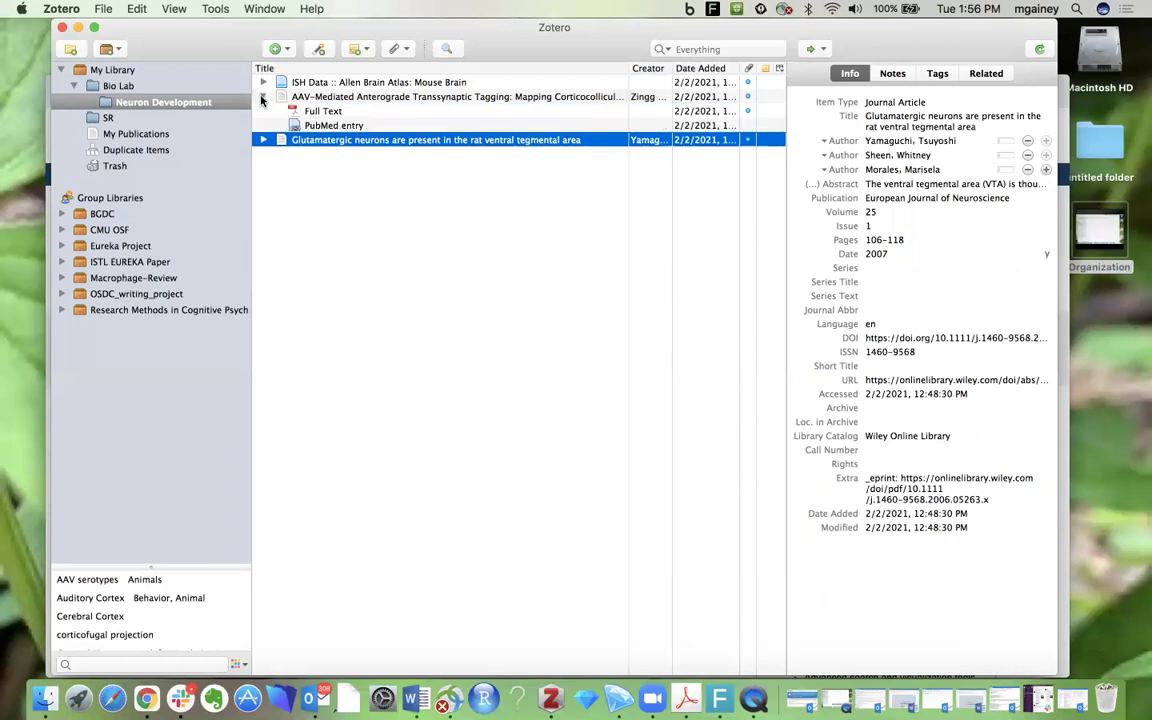
pyautogui.click(320, 111)
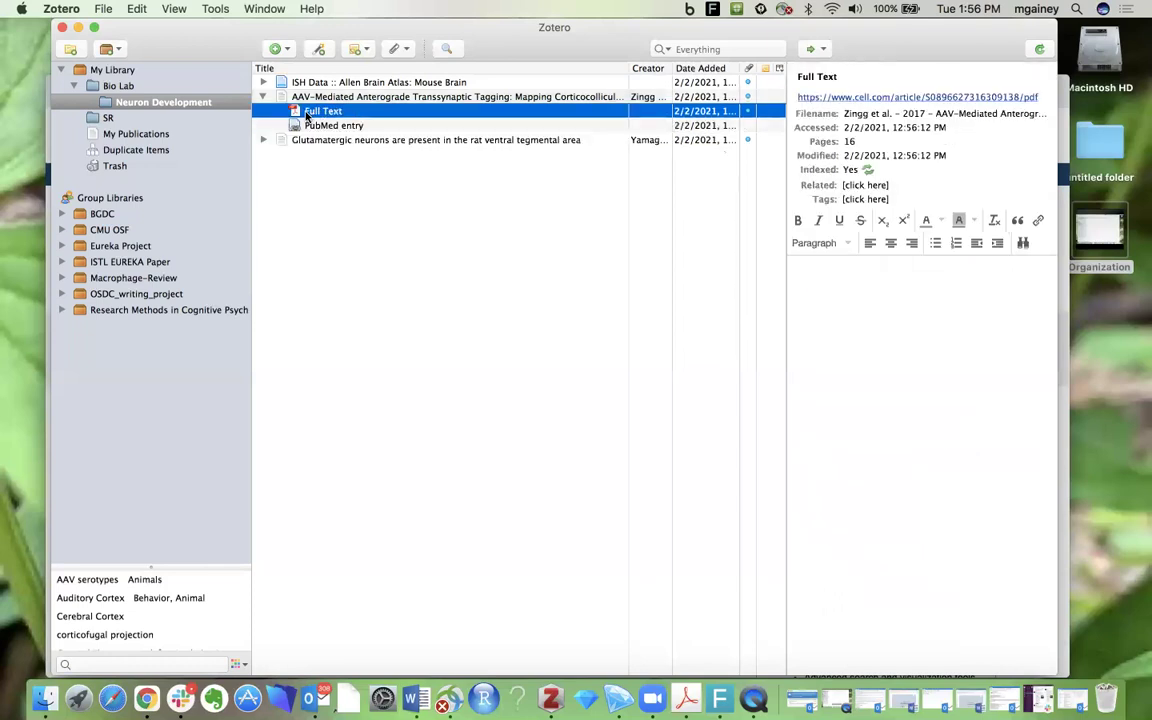
pyautogui.doubleClick(307, 116)
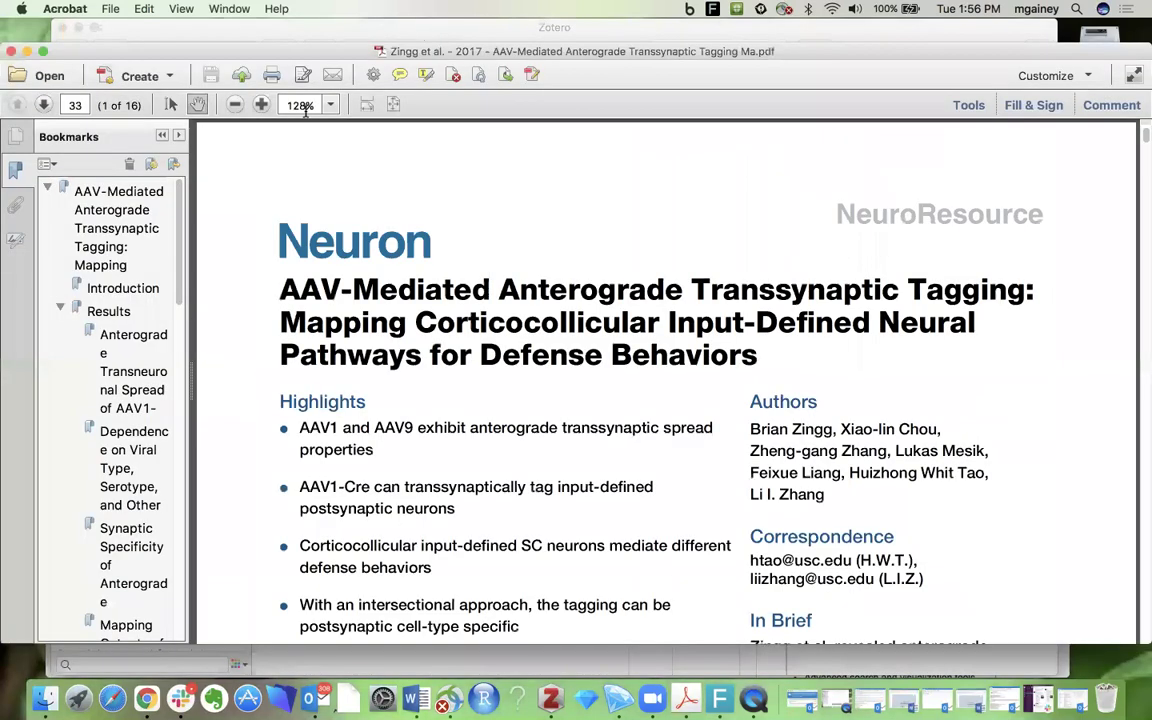
# - Close the AAV-Mediated article's PDF window in Acrobat
pyautogui.click(10, 51)
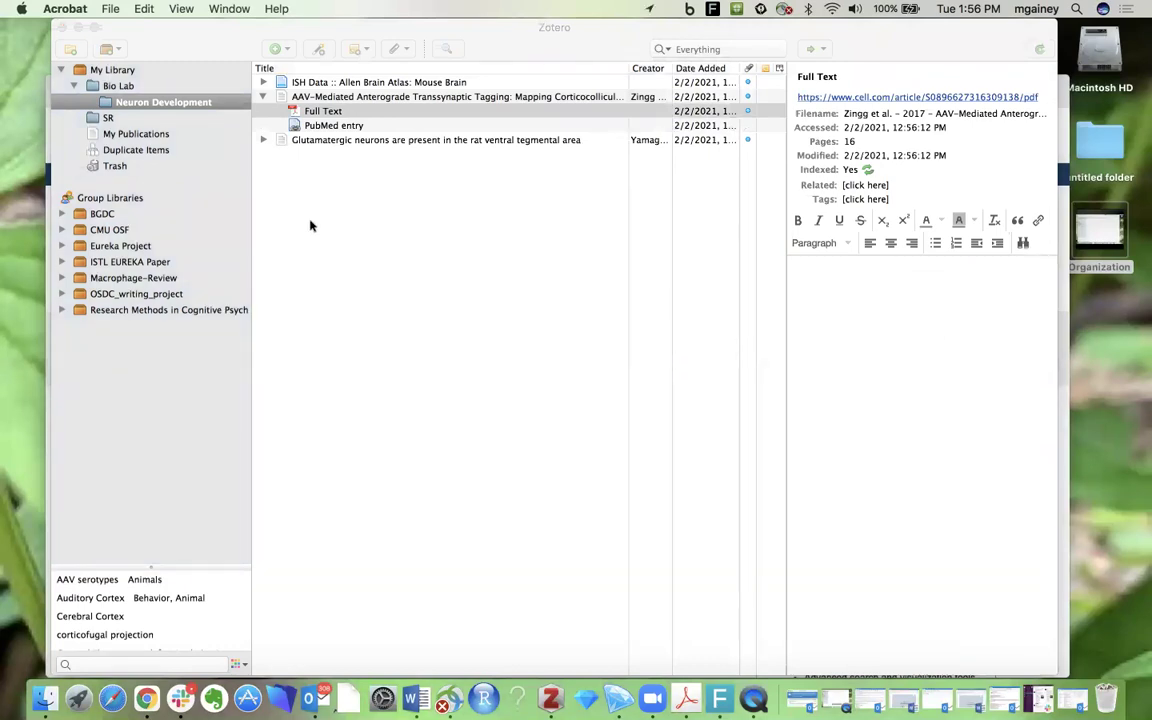
# - Create a new standalone note in Neuron Development from the New Note menu
pyautogui.click(263, 97)
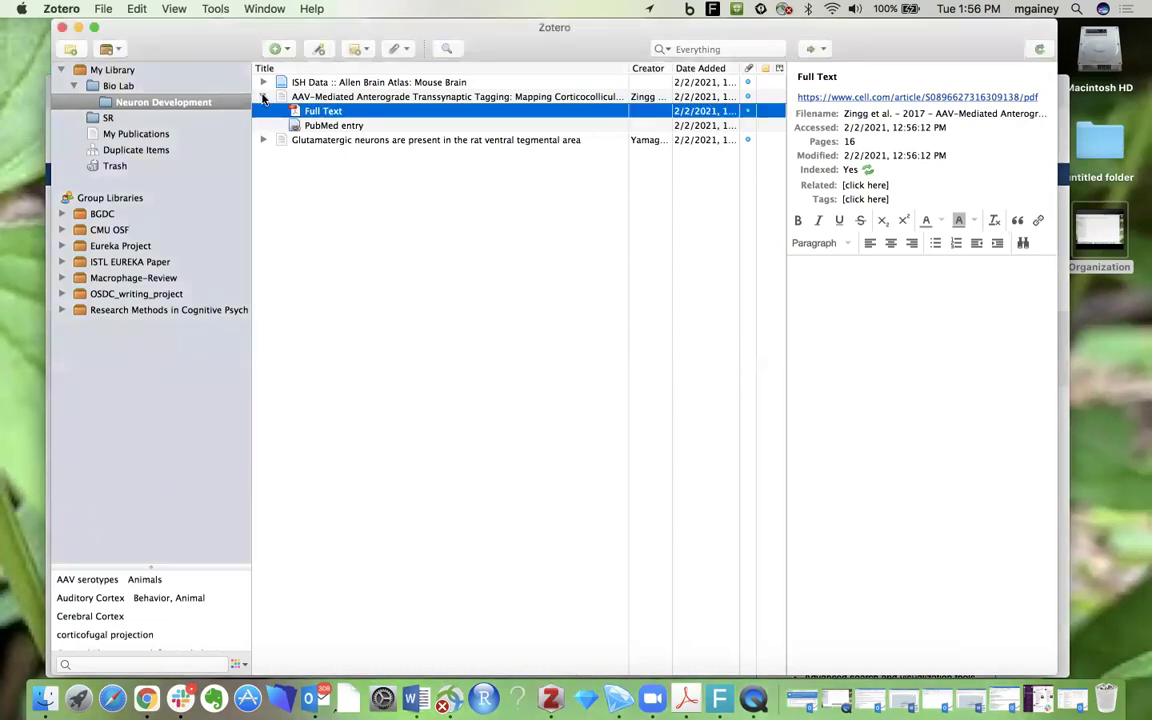
pyautogui.click(263, 97)
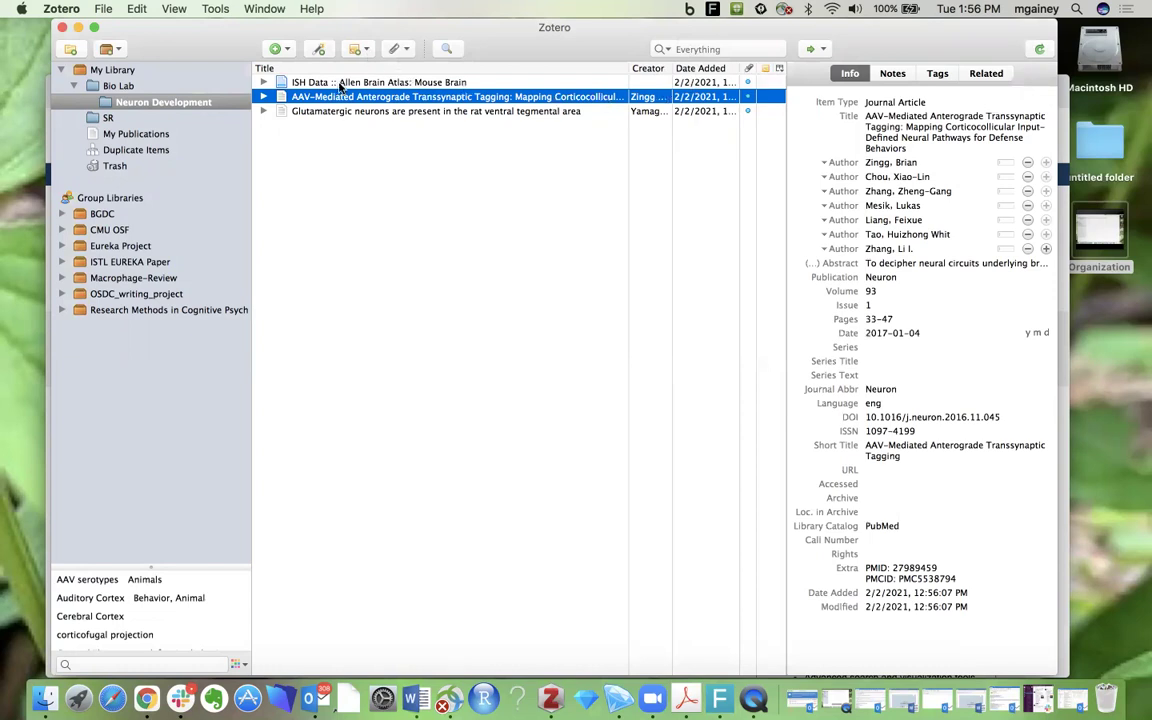
pyautogui.click(263, 97)
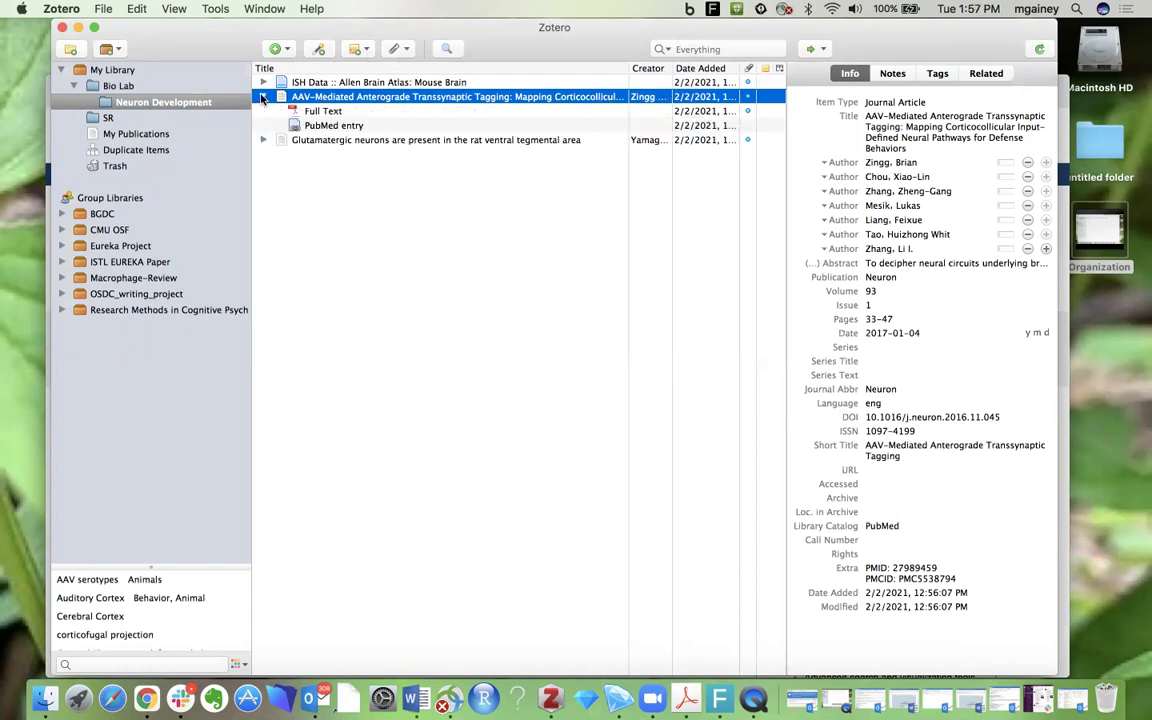
pyautogui.click(367, 52)
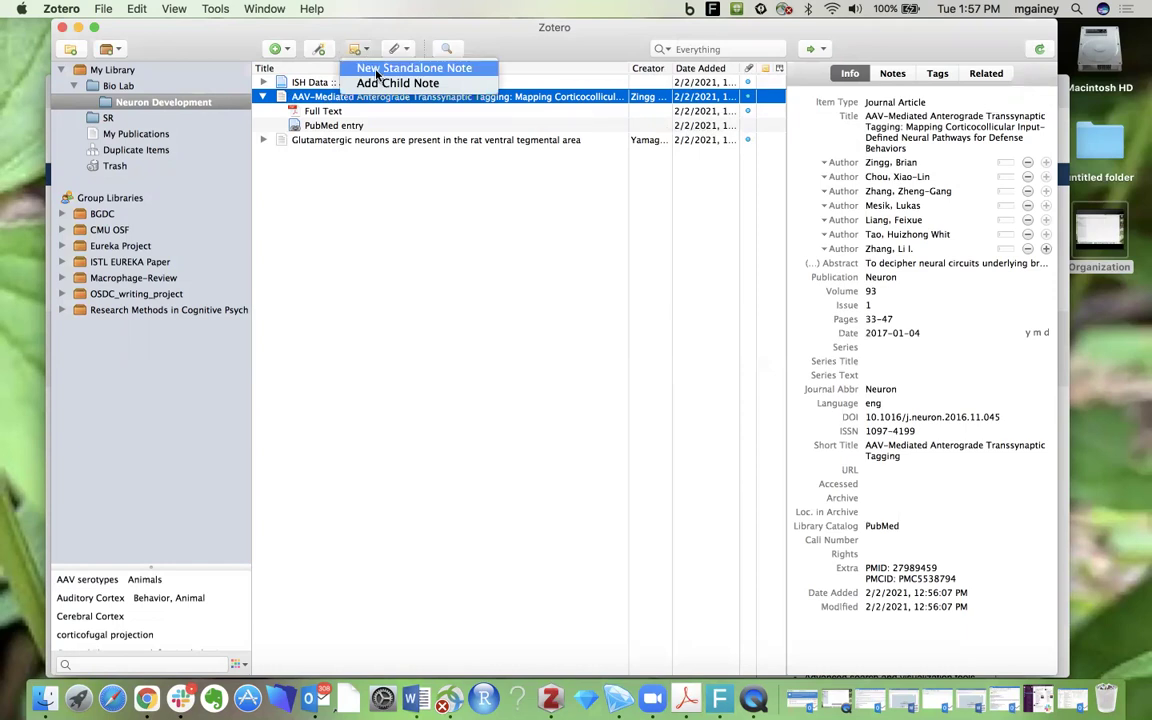
pyautogui.click(377, 68)
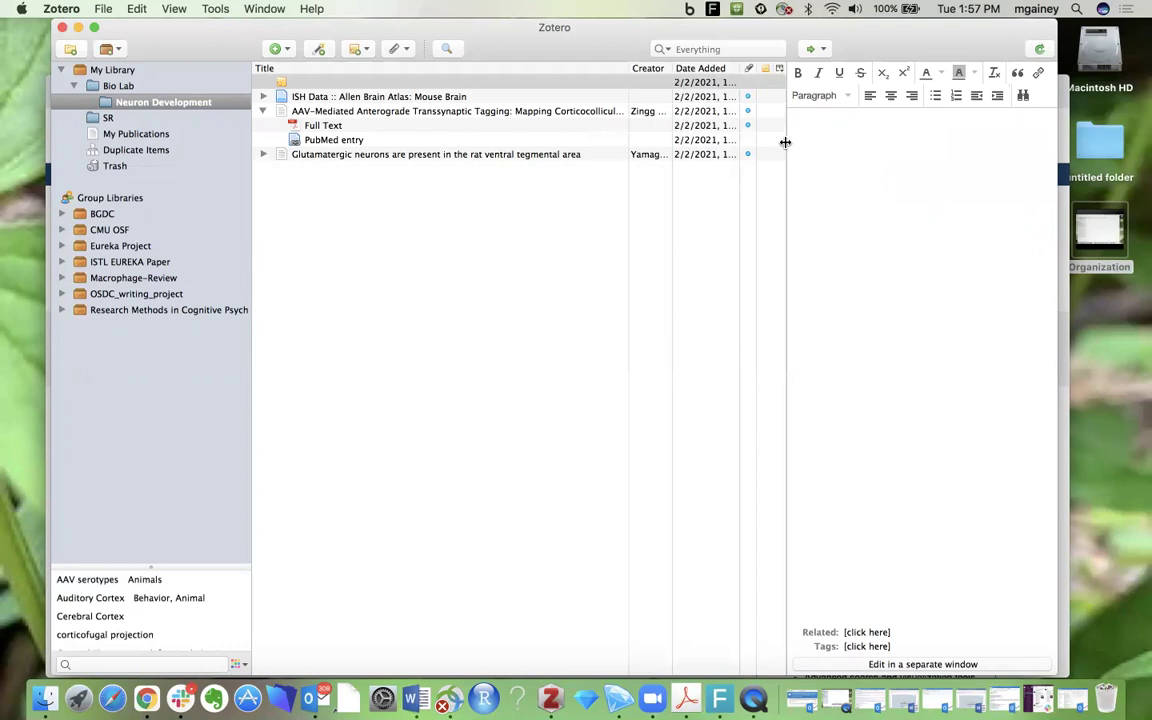
# - Write 'This has interesting information about...' in the note and attach it under the AAV-Mediated article
pyautogui.write('This has interet')
pyautogui.press('BackSpace')
pyautogui.write('sting')
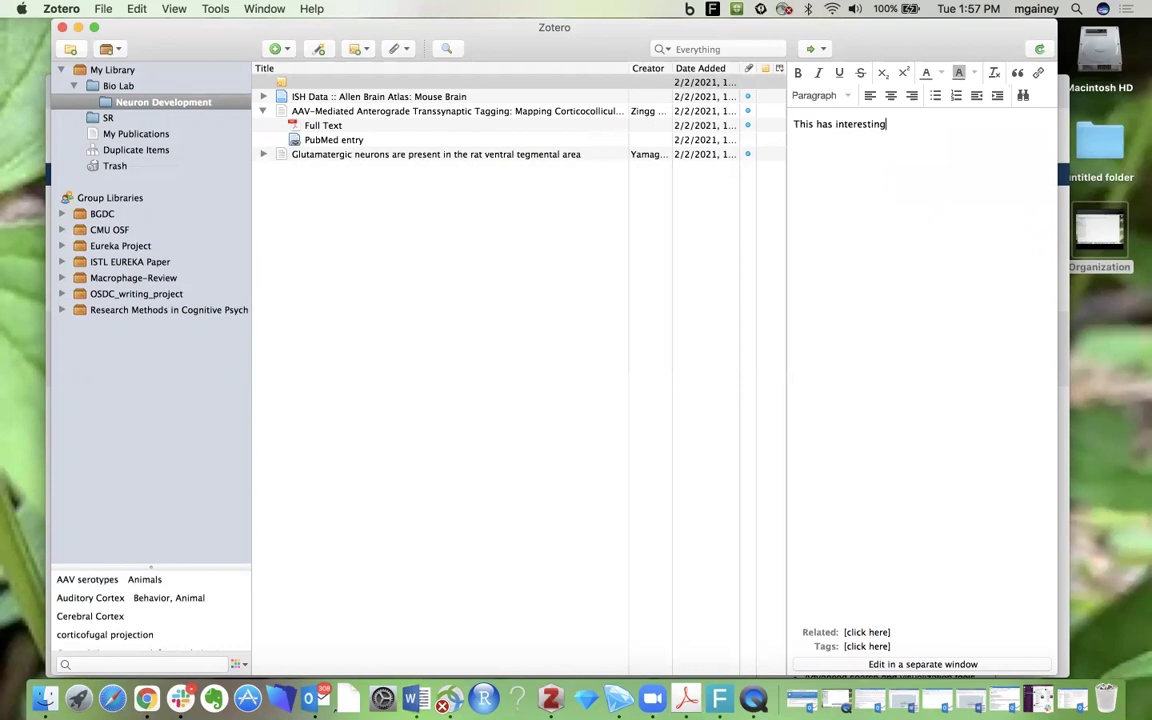
pyautogui.write(' information about...')
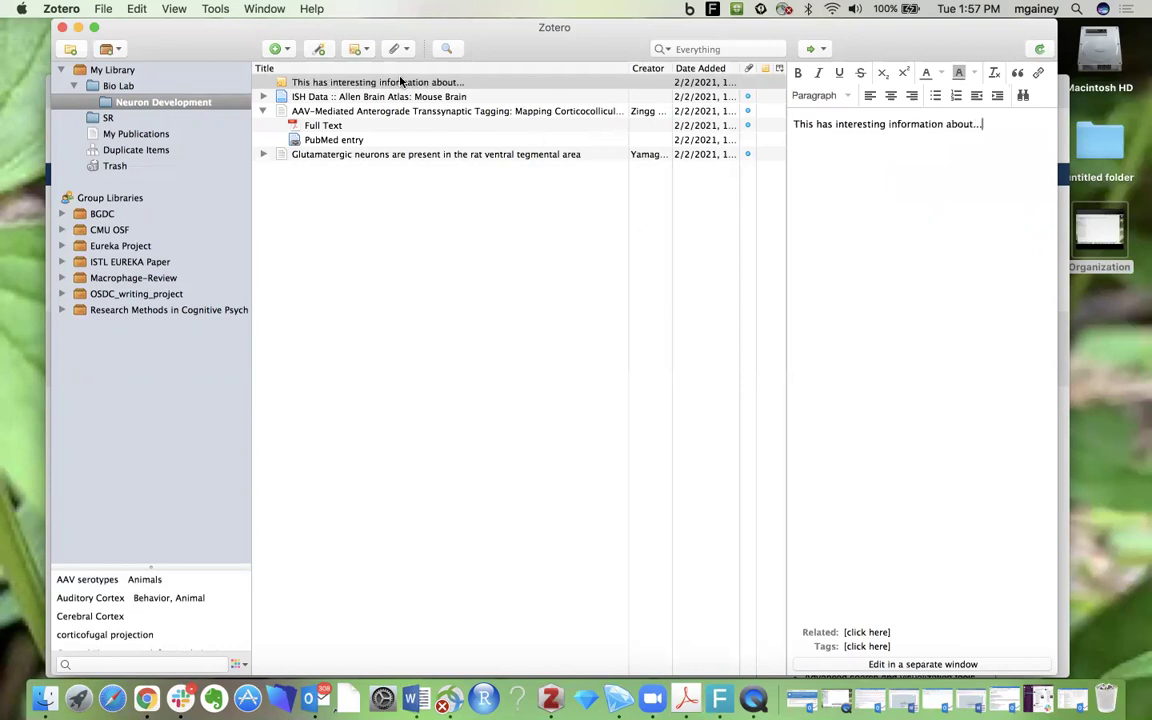
pyautogui.moveTo(393, 82); pyautogui.dragTo(384, 112)
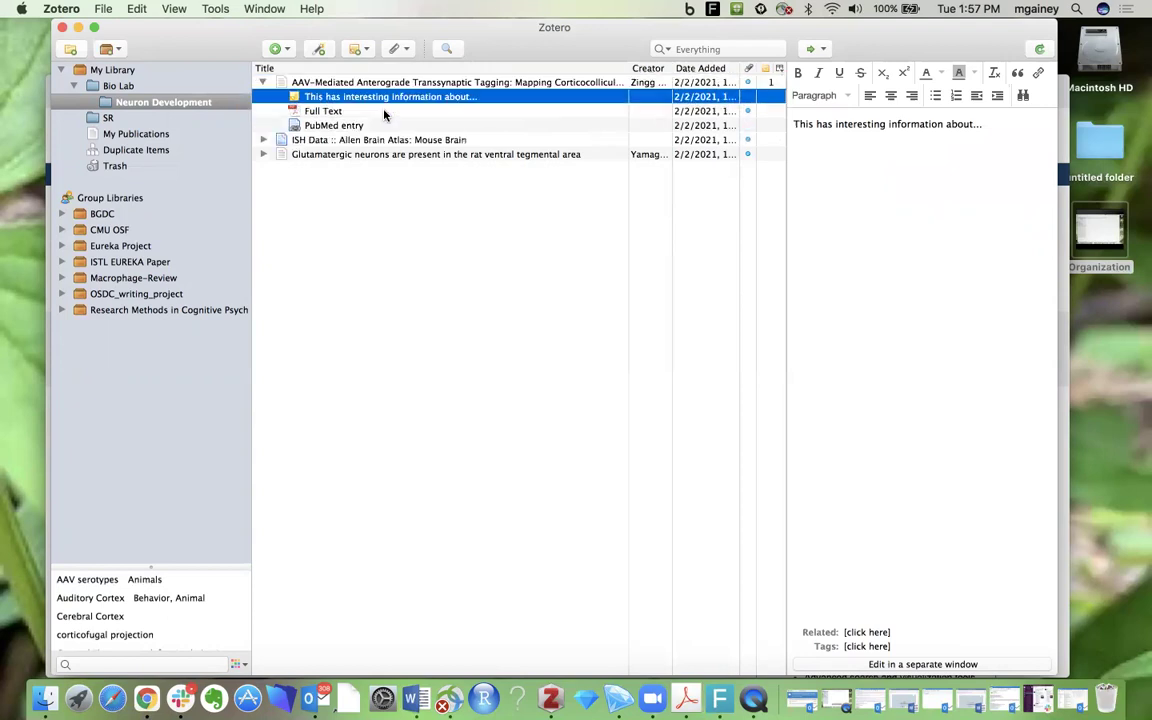
# - Attach a new, empty child note to the AAV-Mediated article from the New Note menu
pyautogui.click(362, 49)
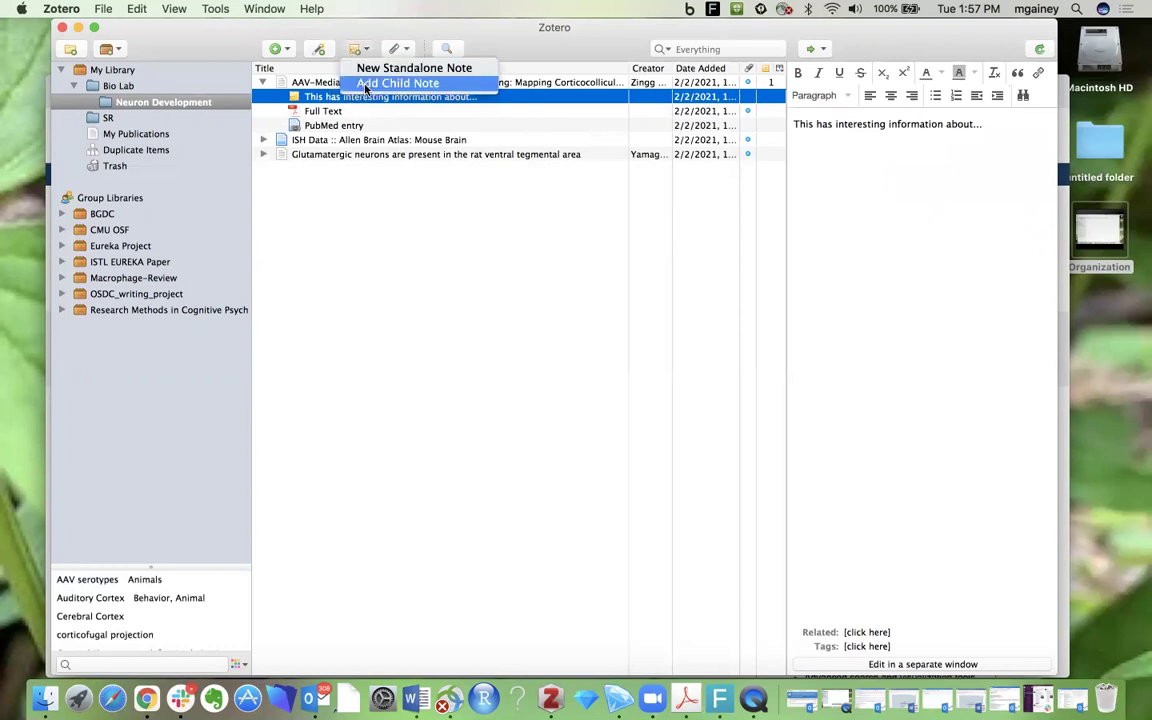
pyautogui.click(370, 84)
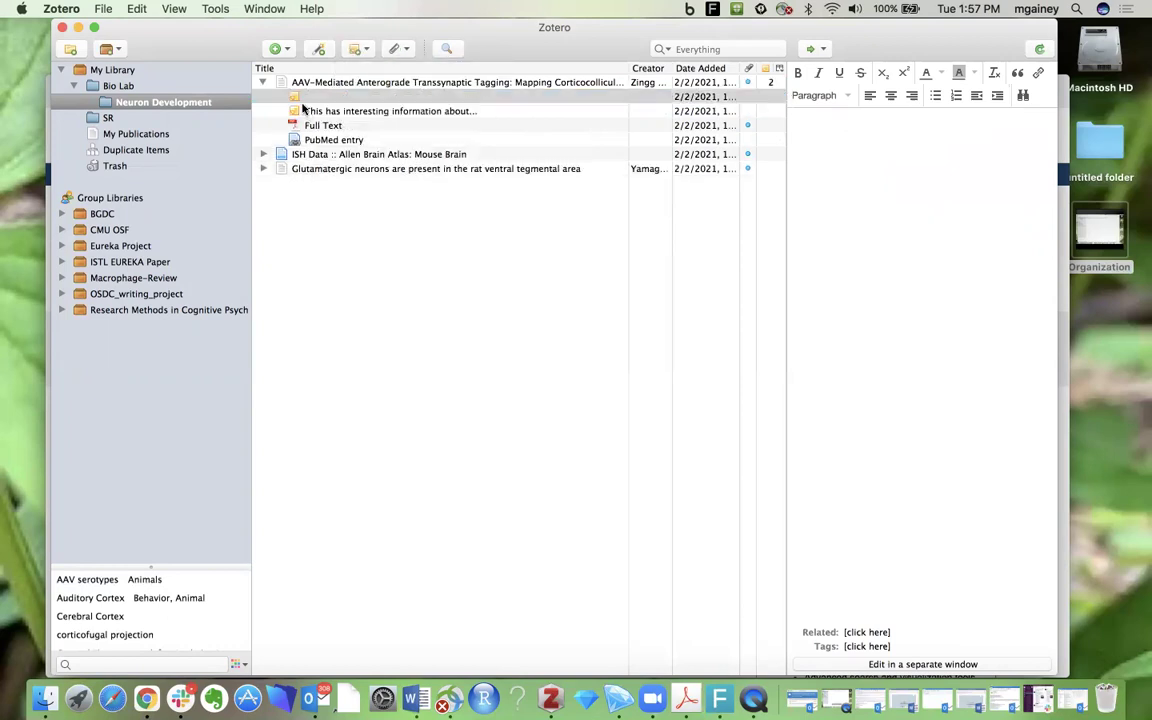